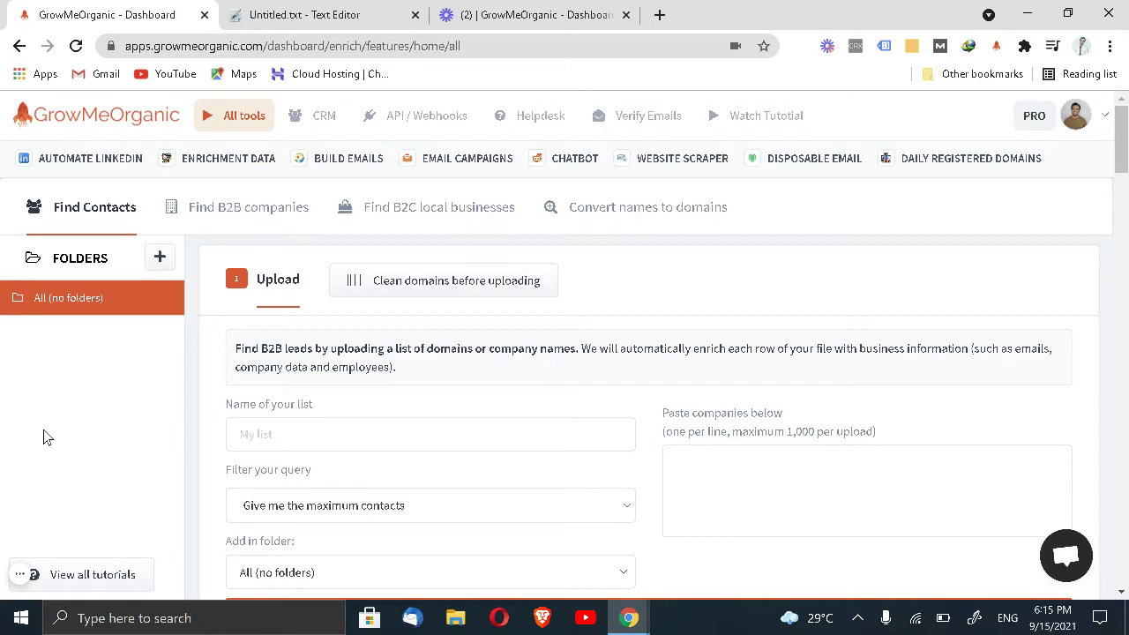
Copy the ebay.com, amazon.com and etsy.com domains from the text editor into 'Paste companies below'
{"action": "left_click", "coordinate": [265, 15]}
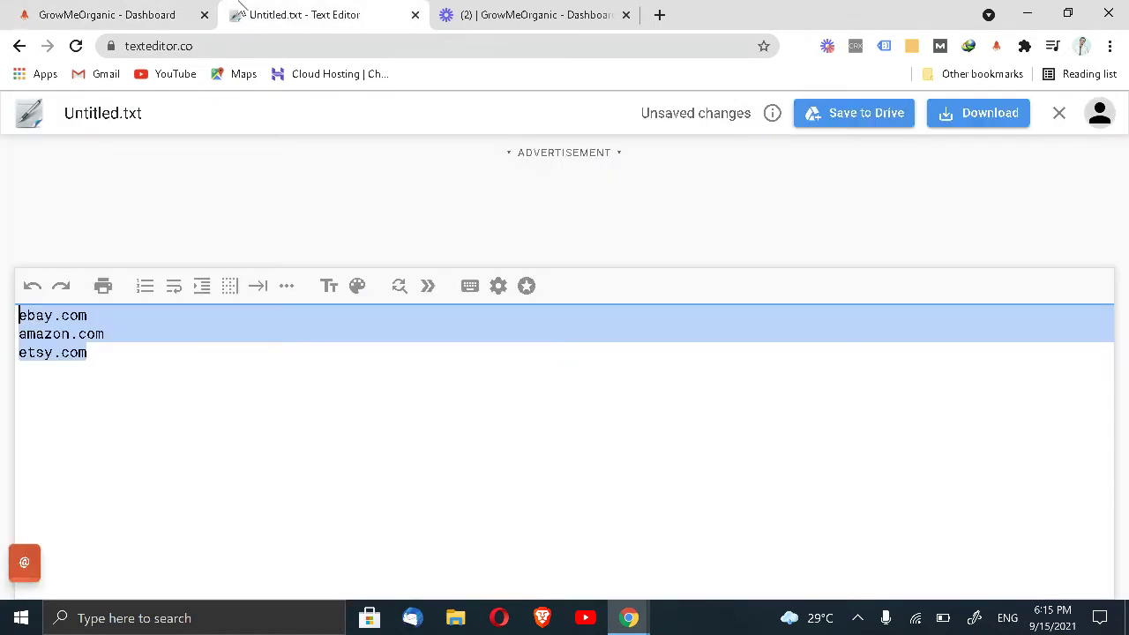
{"action": "mouse_move", "coordinate": [156, 402]}
{"action": "left_mouse_down"}
{"action": "mouse_move", "coordinate": [108, 360]}
{"action": "mouse_move", "coordinate": [5, 314]}
{"action": "left_mouse_up"}
{"action": "key", "text": "ctrl+c"}
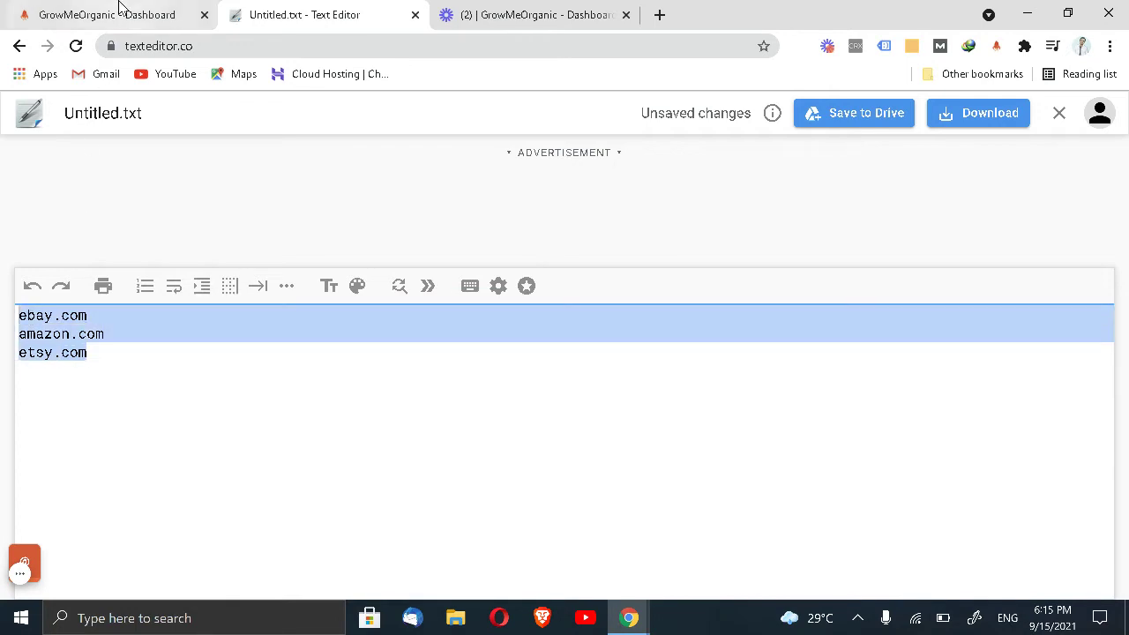
{"action": "left_click", "coordinate": [119, 9]}
{"action": "left_click", "coordinate": [665, 452]}
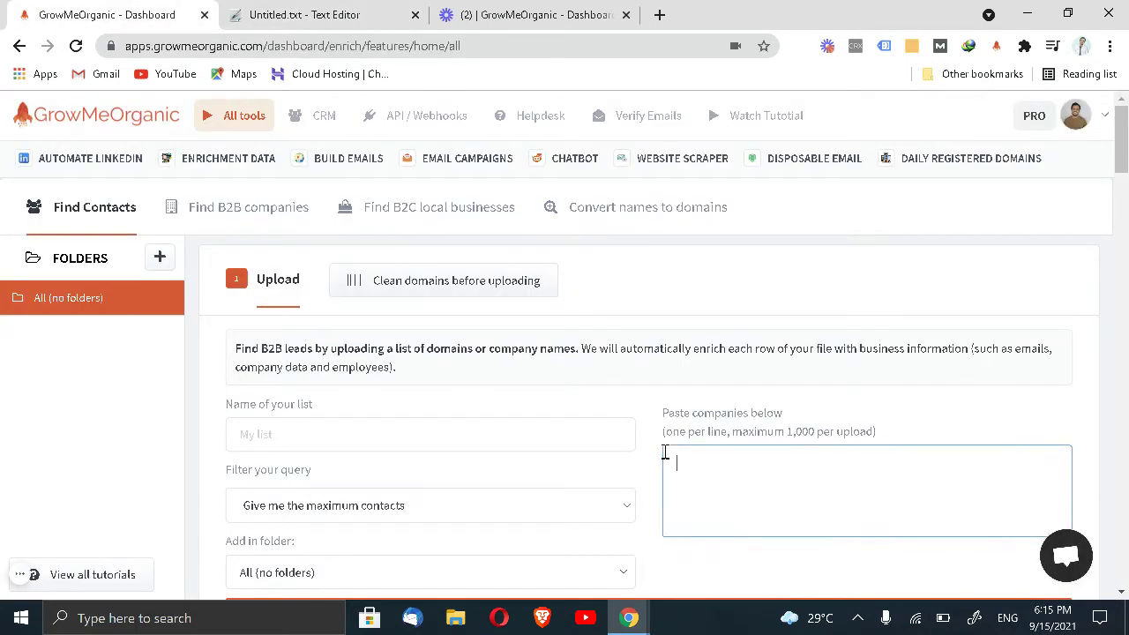
{"action": "key", "text": "ctrl+v"}
Name the new list 'Ecom company employees'
{"action": "left_click", "coordinate": [494, 441]}
{"action": "type", "text": "Ecom "}
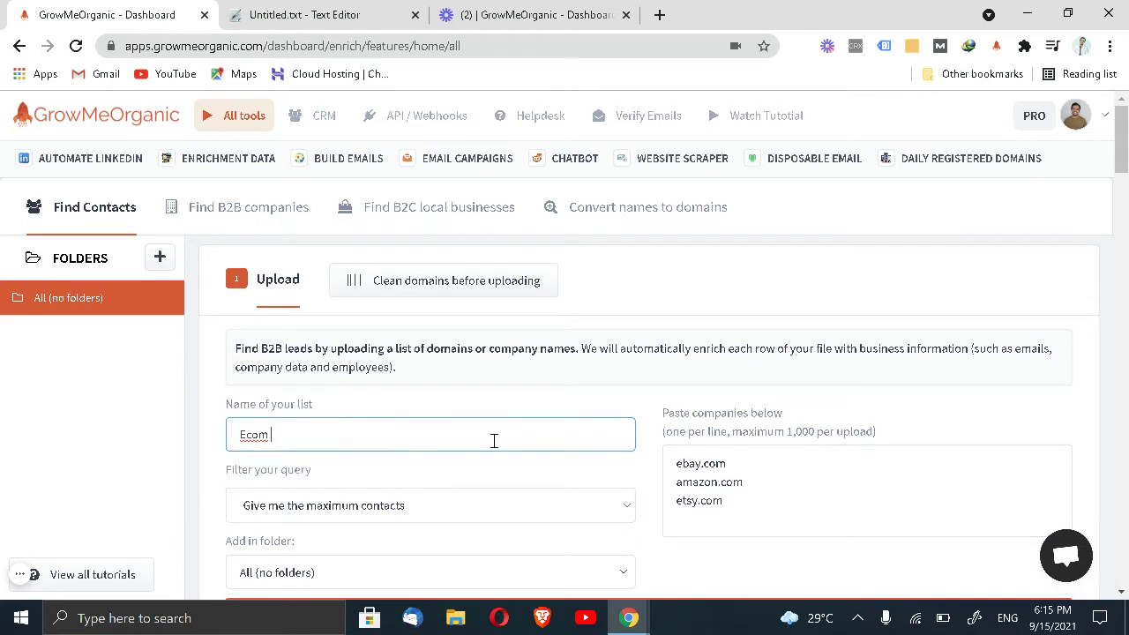
{"action": "type", "text": "comp"}
{"action": "type", "text": "anies"}
{"action": "key", "text": "BackSpace"}
{"action": "key", "text": "BackSpace"}
{"action": "key", "text": "BackSpace"}
{"action": "type", "text": "y employees"}
Try the job-title filter, then return to 'Give me the maximum contacts'
{"action": "scroll", "coordinate": [494, 441], "scroll_direction": "down", "scroll_amount": 1}
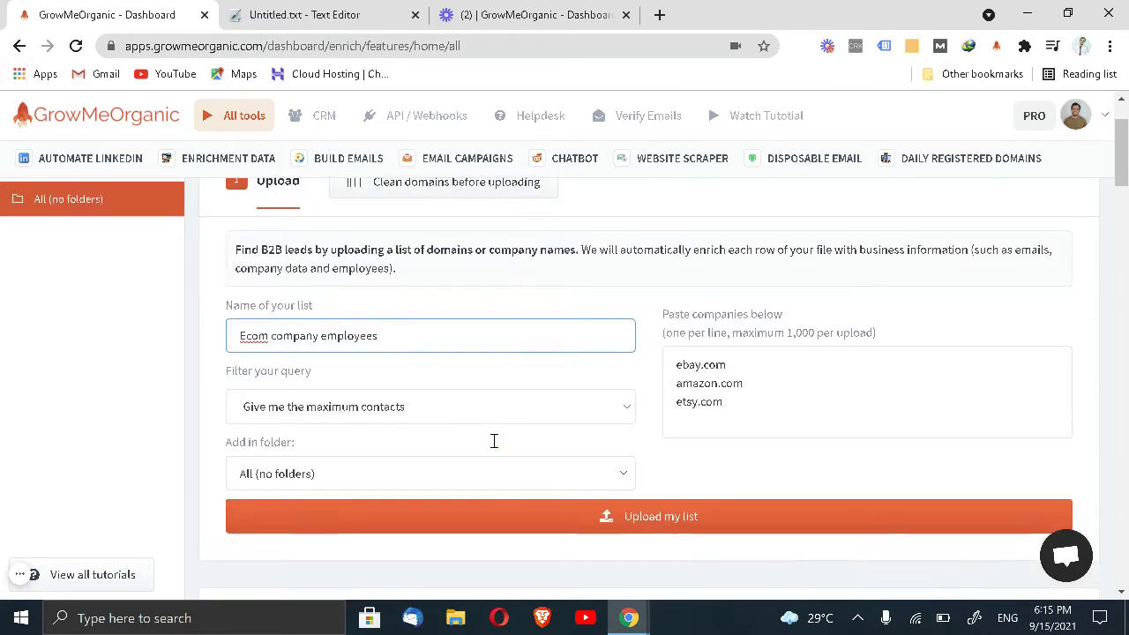
{"action": "left_click", "coordinate": [524, 411]}
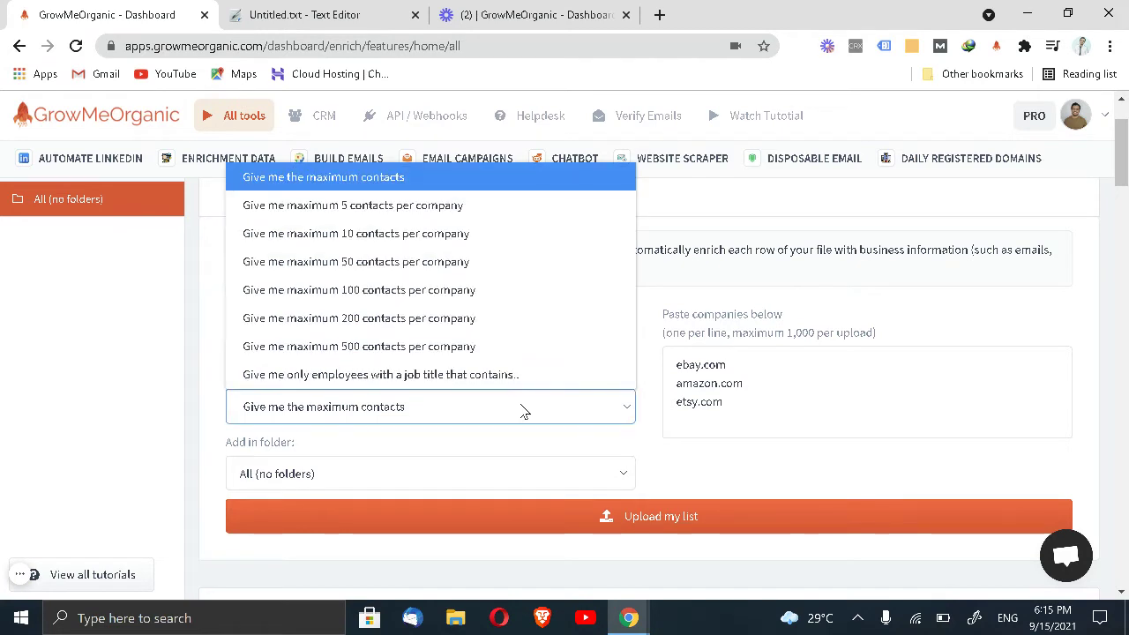
{"action": "left_click", "coordinate": [496, 382]}
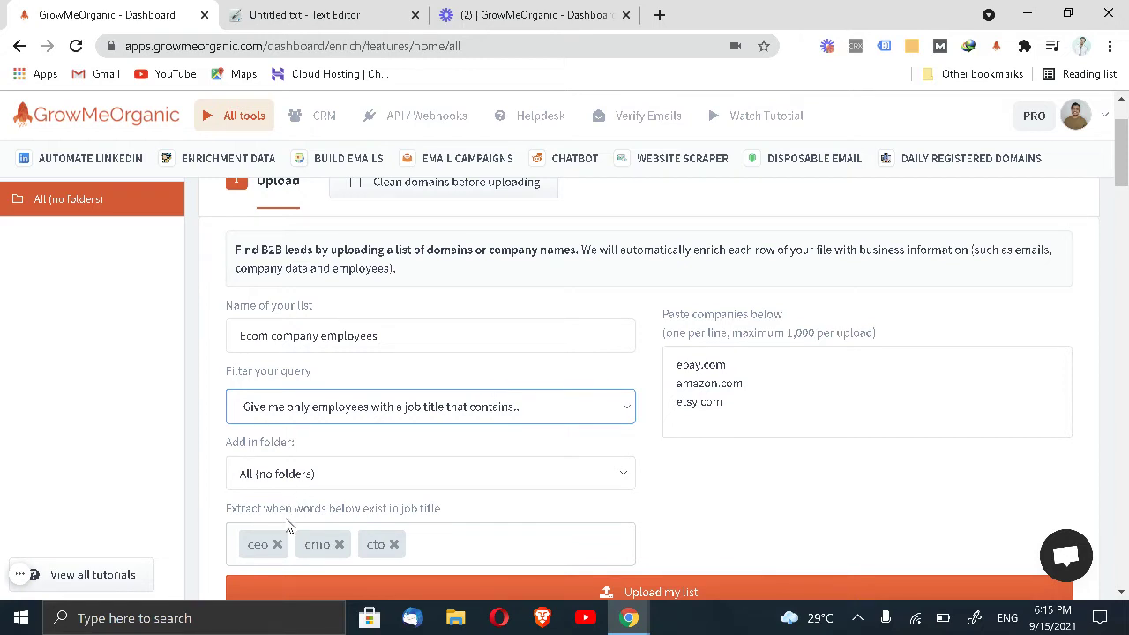
{"action": "left_click", "coordinate": [328, 406]}
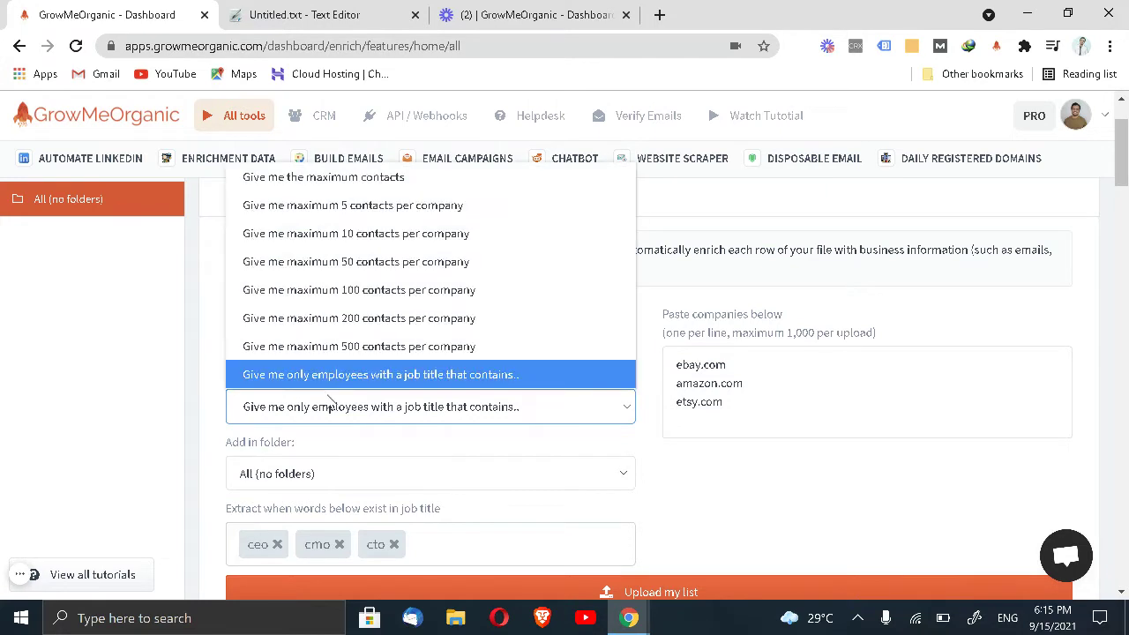
{"action": "left_click", "coordinate": [378, 182]}
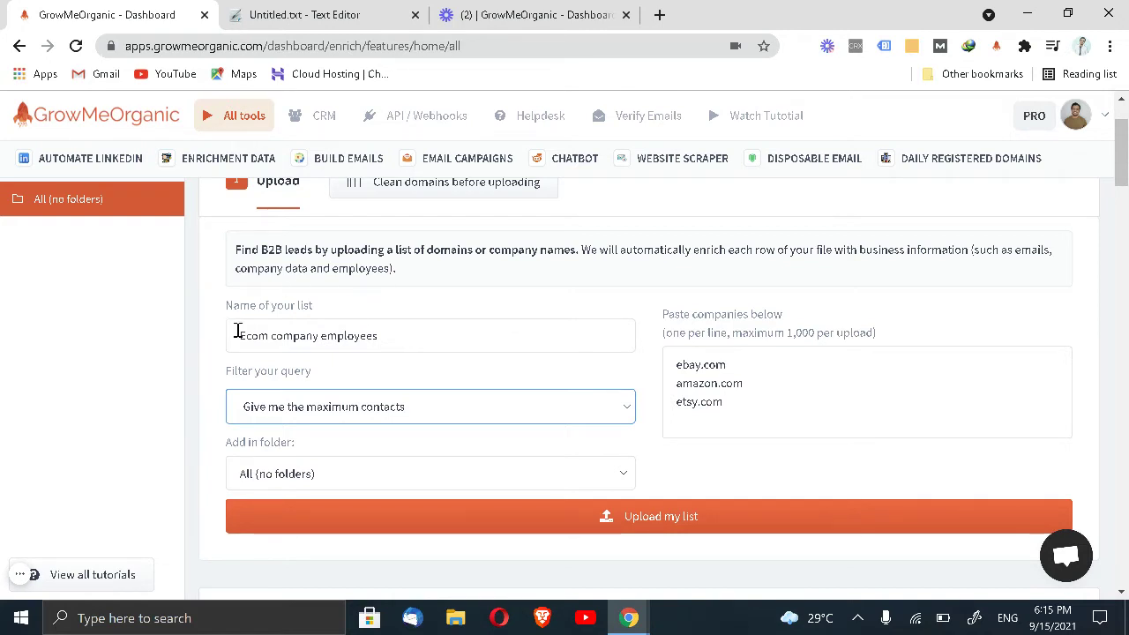
Create a new folder named 'Campaign 1'
{"action": "scroll", "coordinate": [236, 330], "scroll_direction": "up", "scroll_amount": 1}
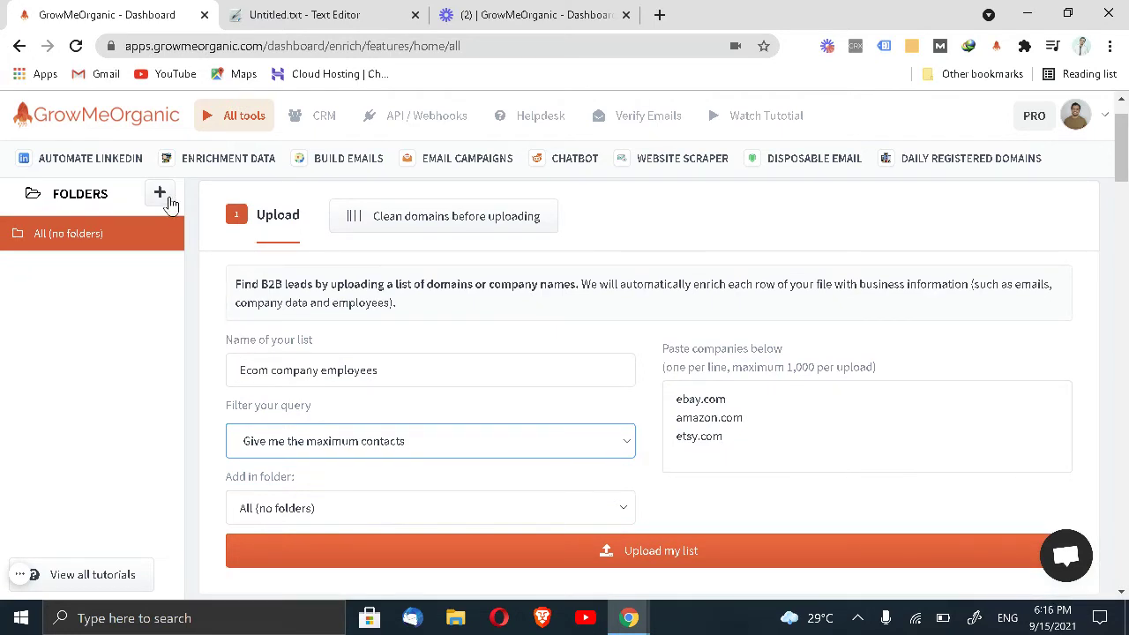
{"action": "left_click", "coordinate": [160, 194]}
{"action": "type", "text": "Campaign 1"}
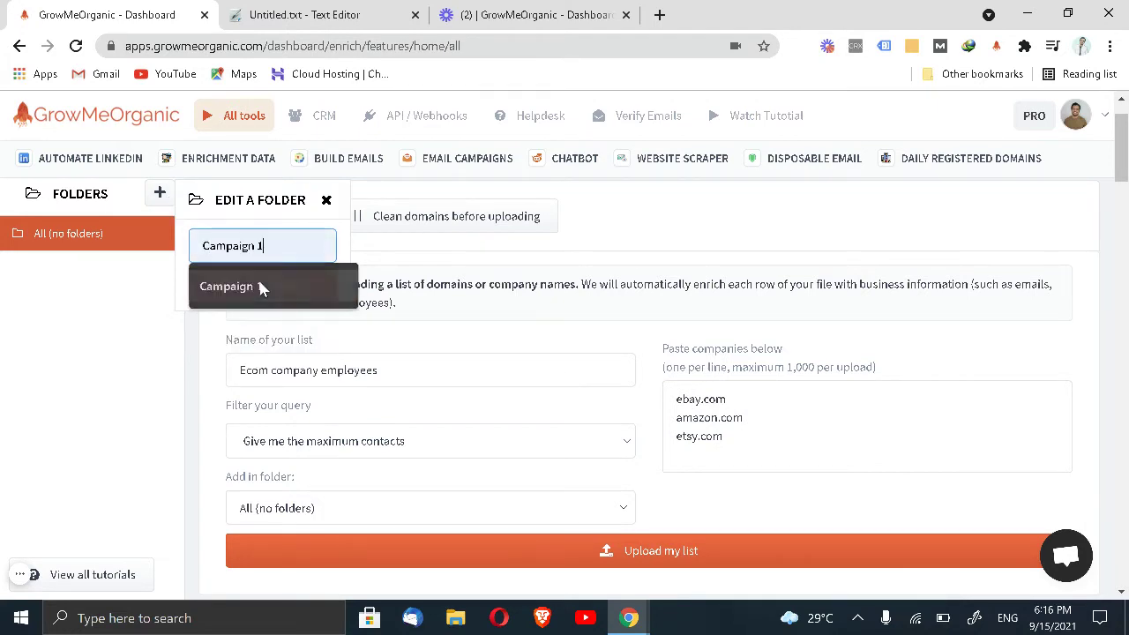
{"action": "left_click", "coordinate": [257, 281]}
{"action": "left_click", "coordinate": [246, 299]}
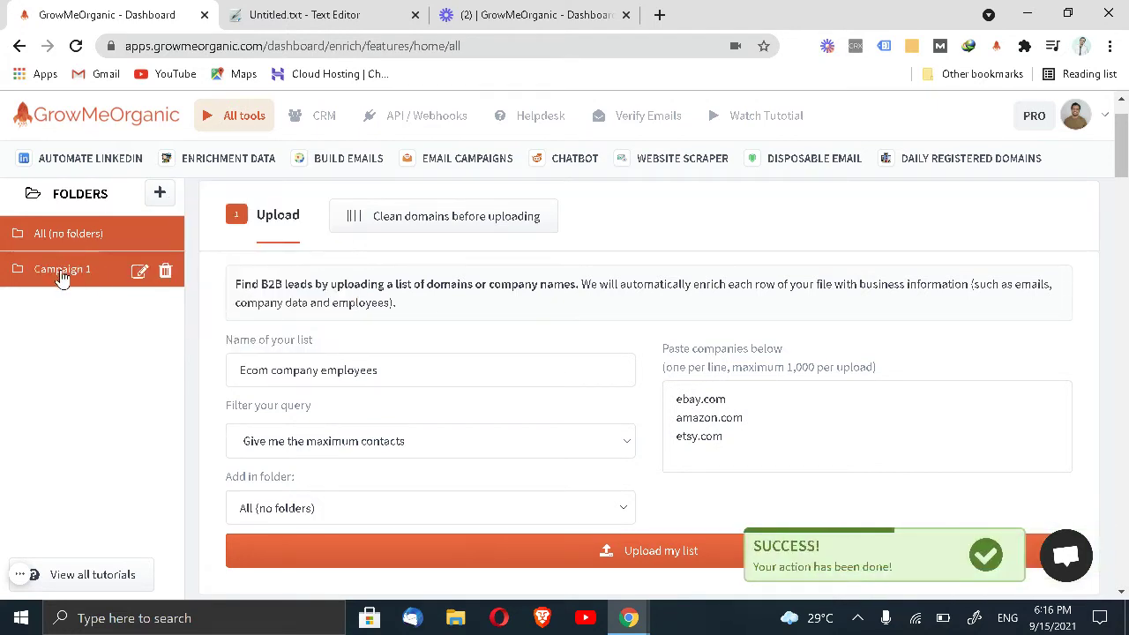
Assign the list to Campaign 1 and upload it
{"action": "left_click", "coordinate": [342, 508]}
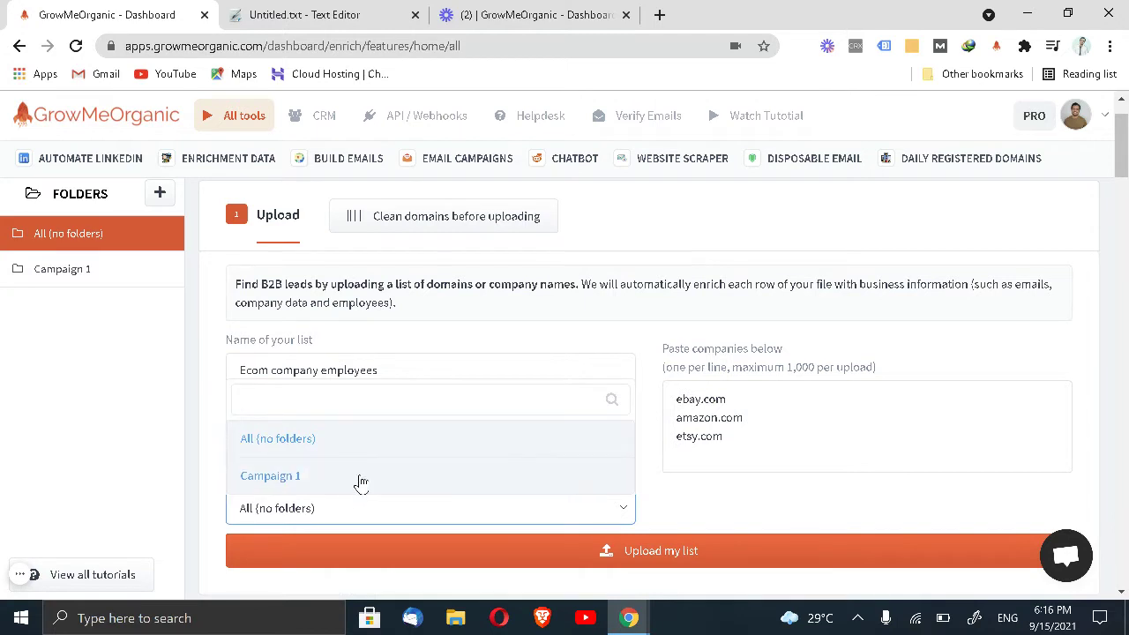
{"action": "left_click", "coordinate": [360, 482]}
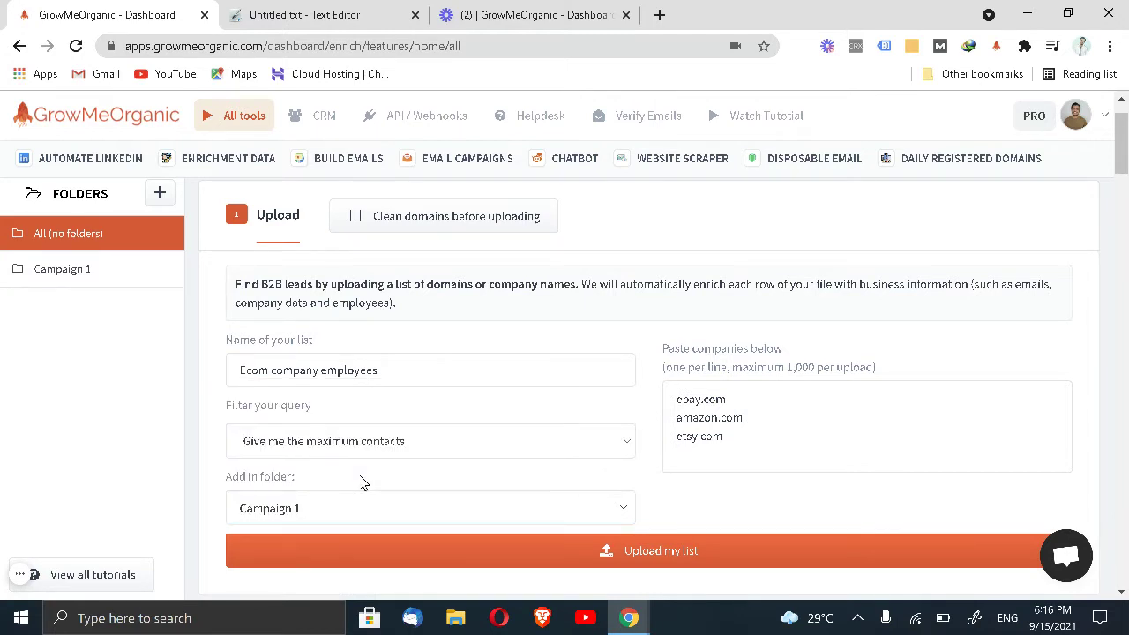
{"action": "left_click", "coordinate": [627, 561]}
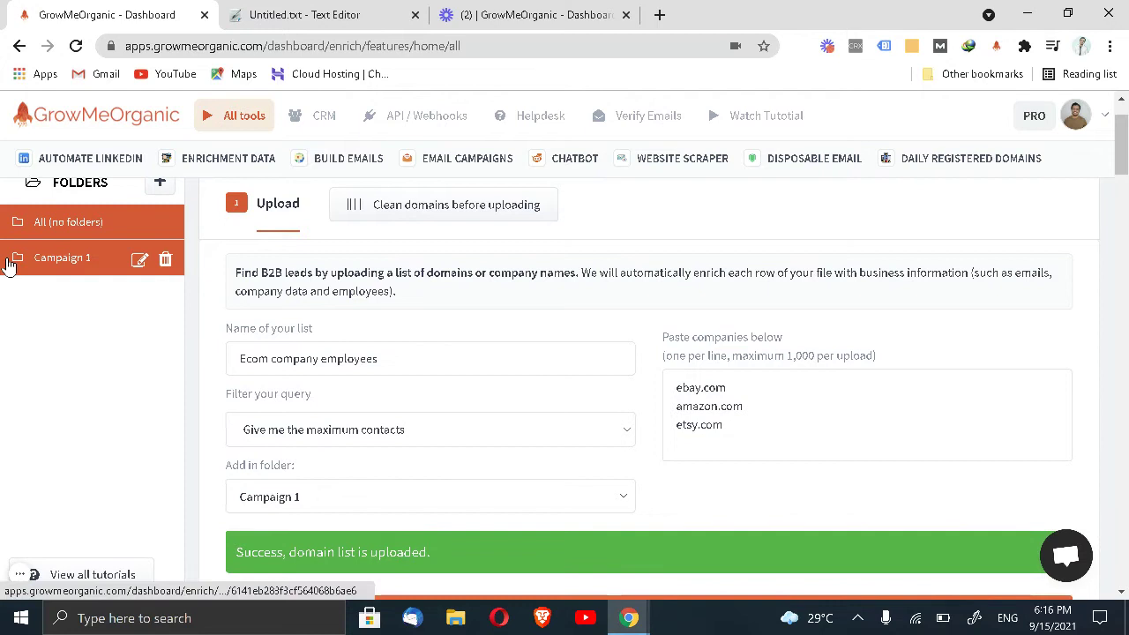
Open Campaign 1 and check the 'Ecom company employees' status in the Files uploaded table
{"action": "left_click", "coordinate": [36, 263]}
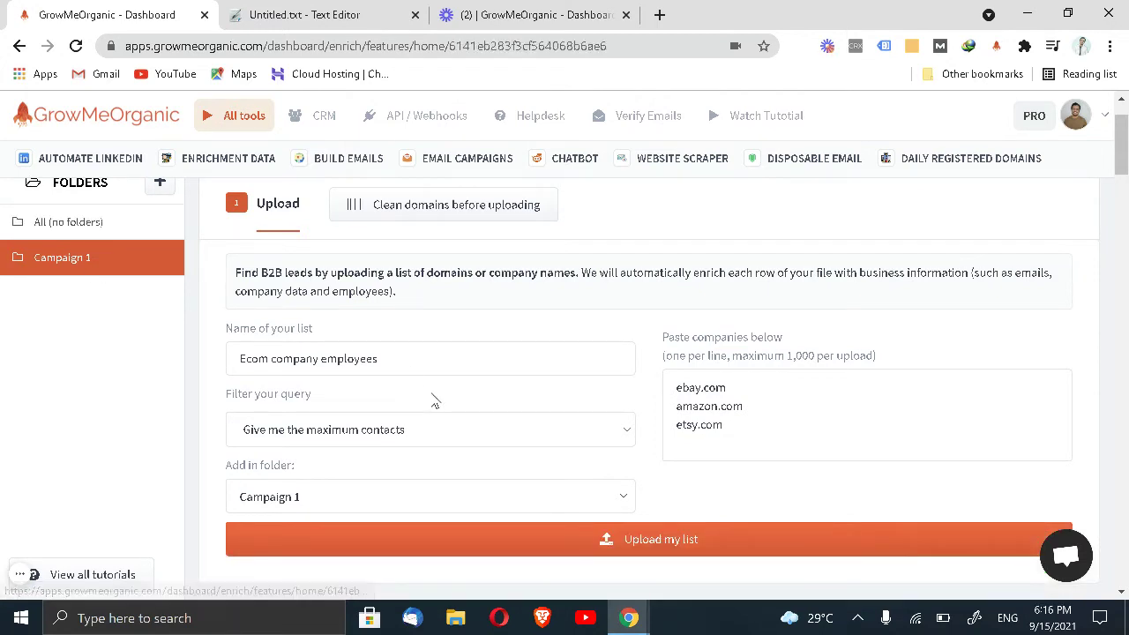
{"action": "scroll", "coordinate": [432, 398], "scroll_direction": "down", "scroll_amount": 5}
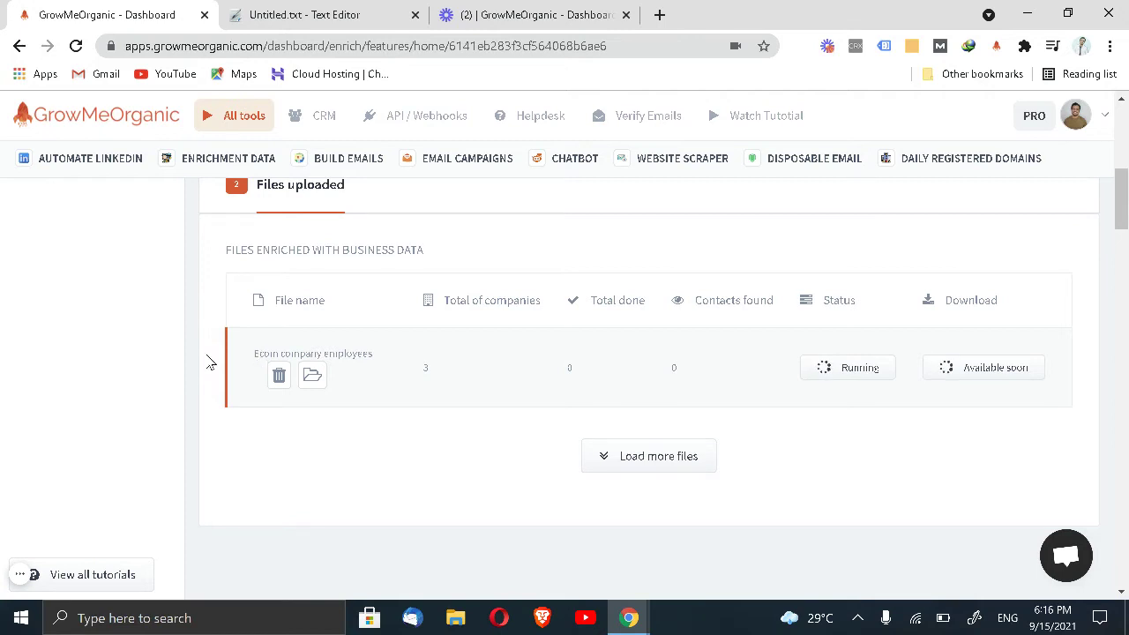
Check the finished list's contacts found, then look through the download and campaign-transfer options
{"action": "left_click", "coordinate": [16, 574]}
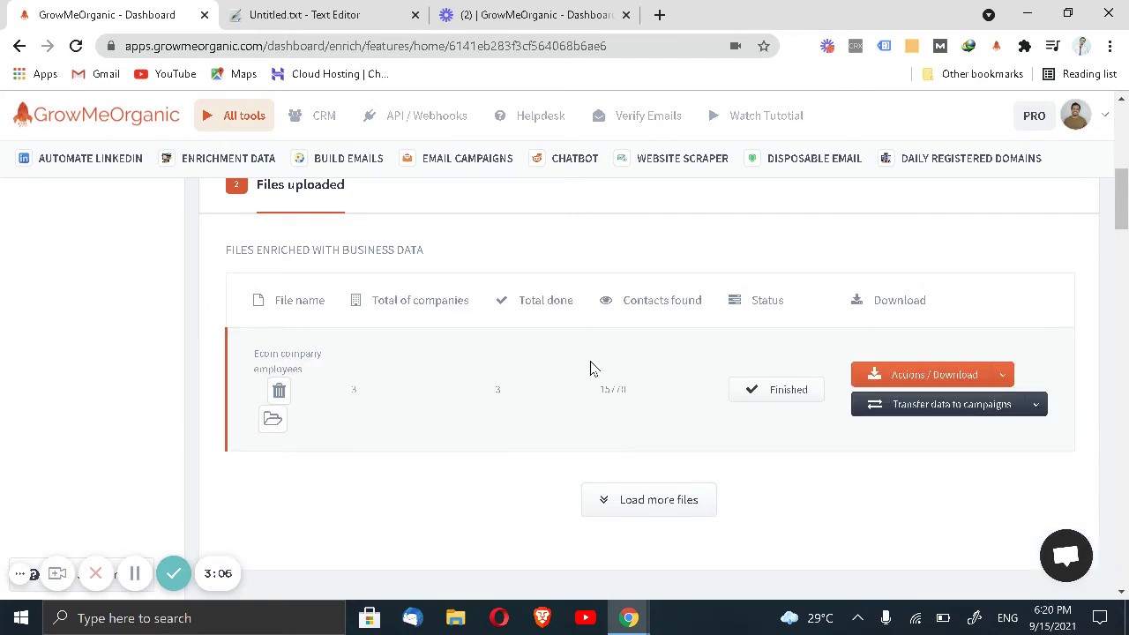
{"action": "left_click_drag", "start_coordinate": [599, 388], "coordinate": [638, 389]}
{"action": "left_click", "coordinate": [1006, 377]}
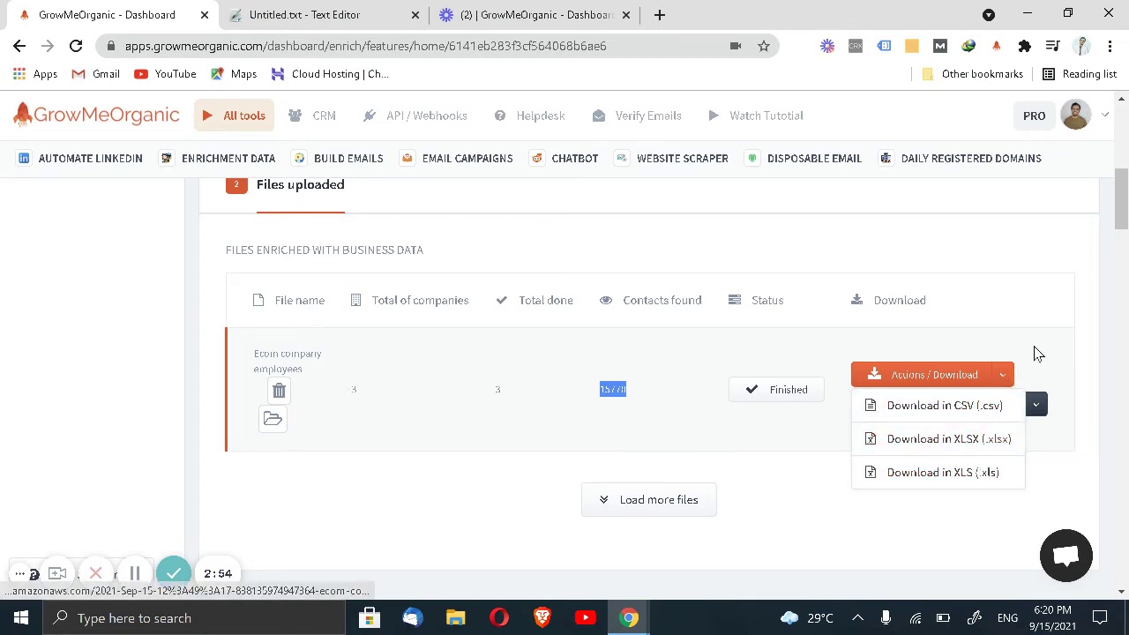
{"action": "left_click", "coordinate": [1035, 355]}
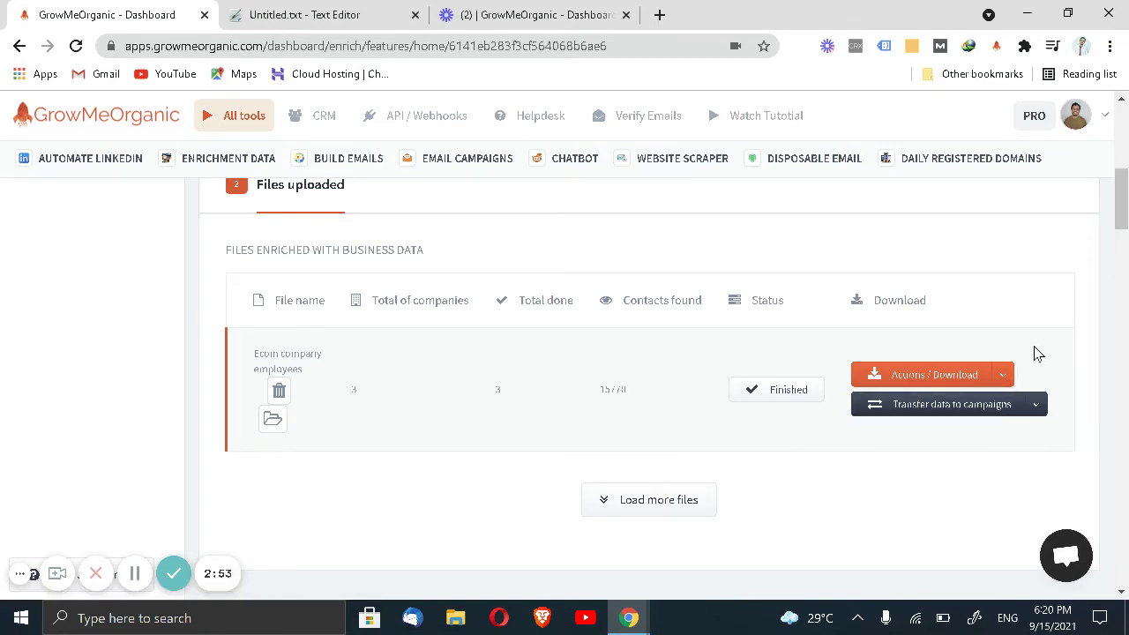
{"action": "left_click", "coordinate": [1043, 406]}
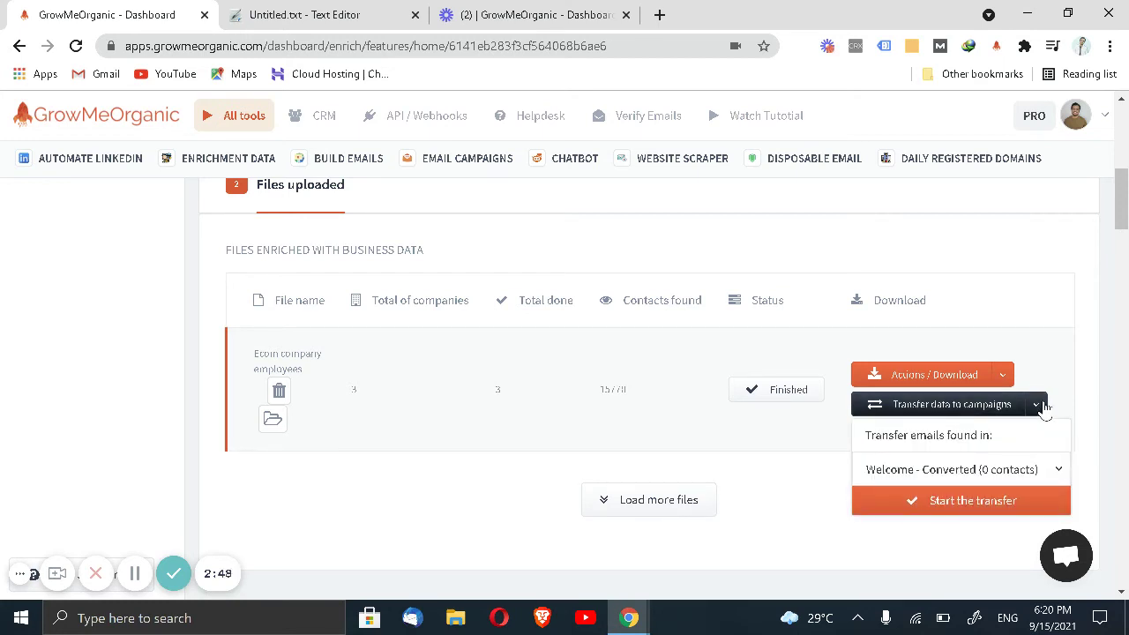
{"action": "left_click", "coordinate": [1038, 405]}
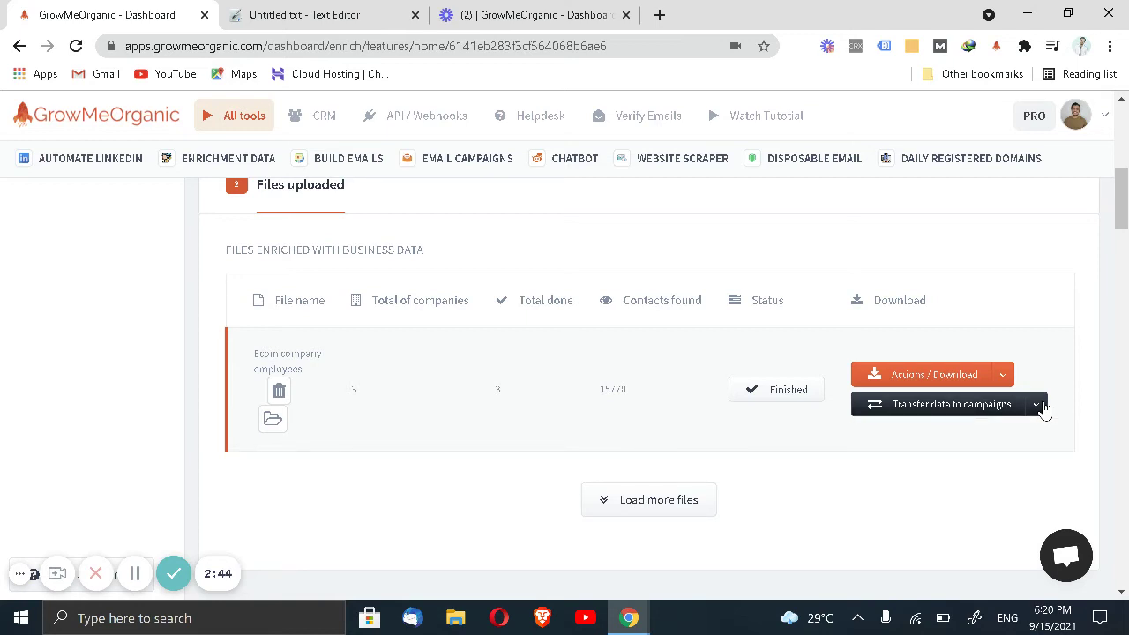
Download the enriched contacts as a CSV into the Downloads folder
{"action": "left_click", "coordinate": [1003, 376]}
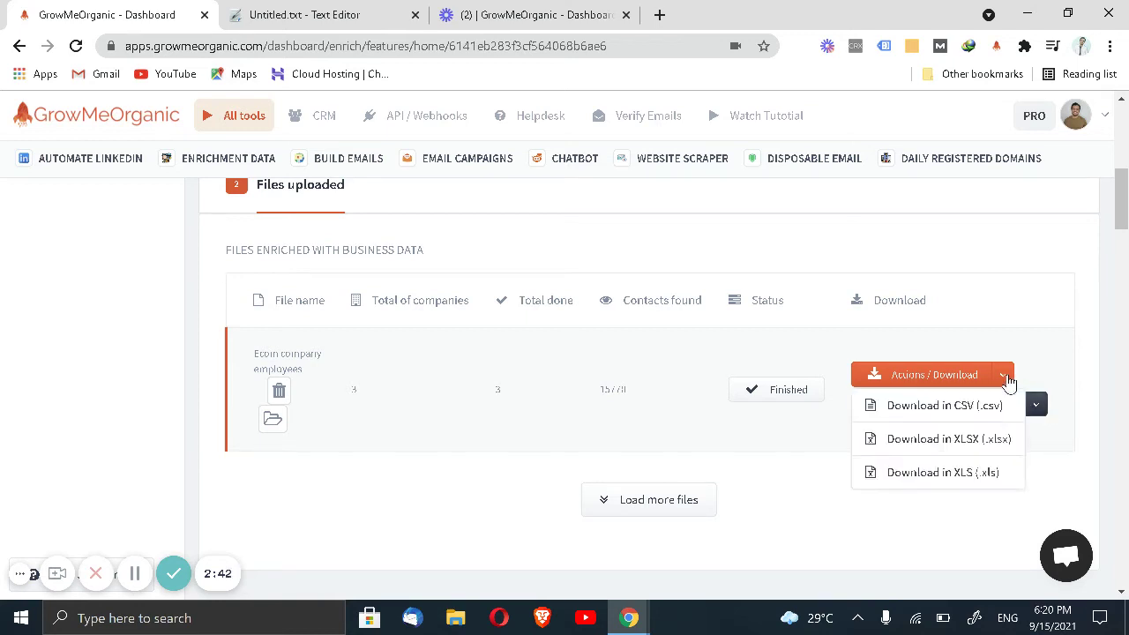
{"action": "left_click", "coordinate": [974, 407]}
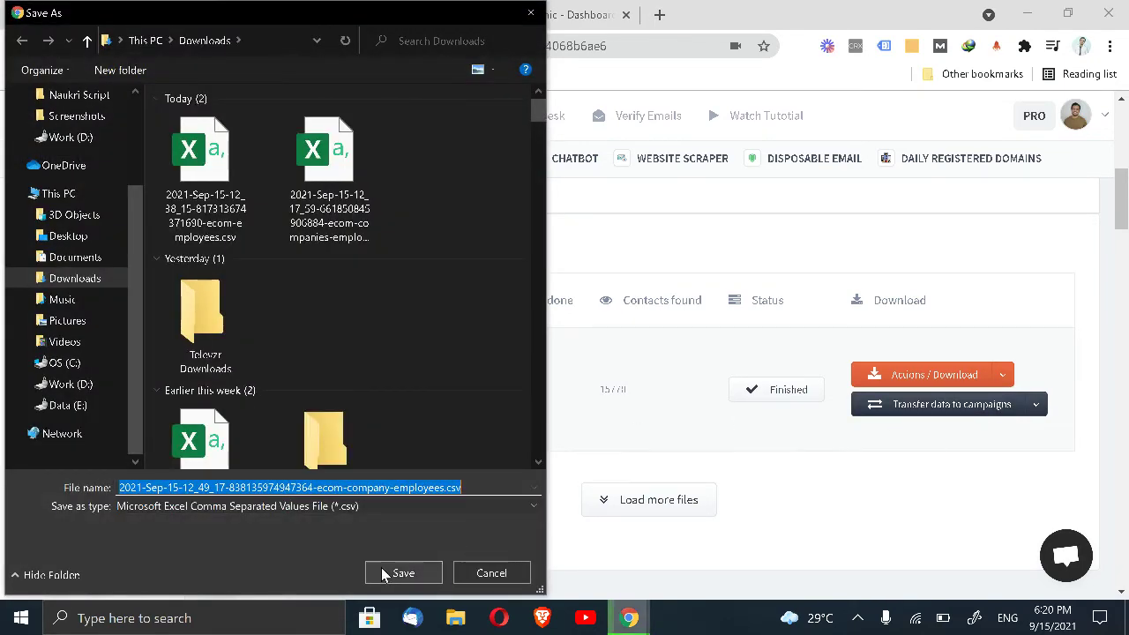
{"action": "left_click", "coordinate": [403, 574]}
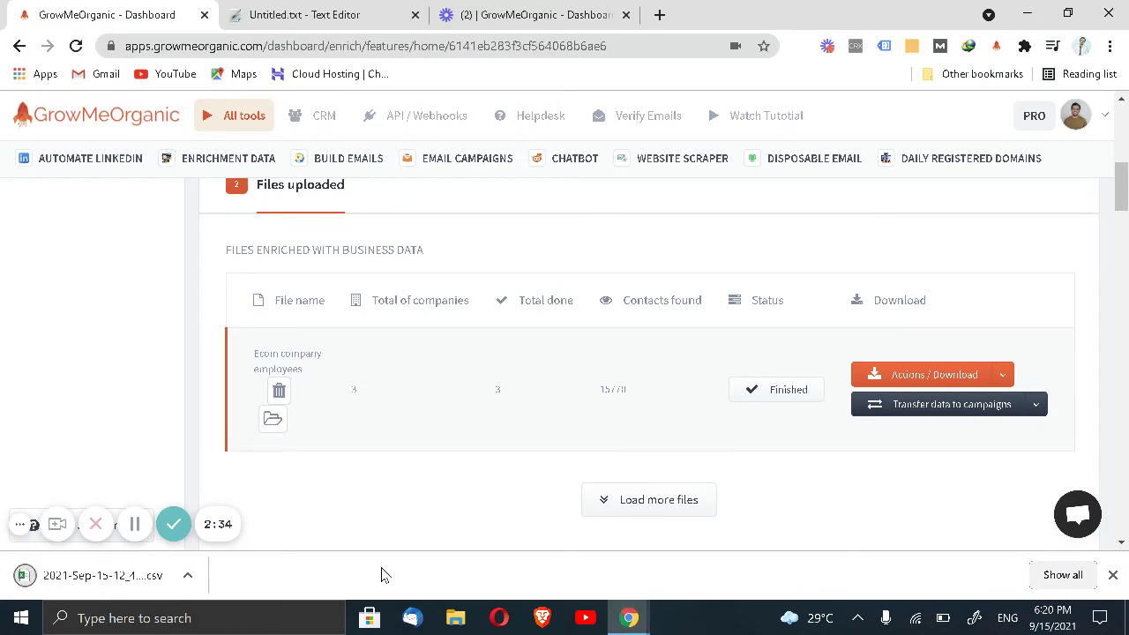
Open the downloaded CSV in Excel and inspect the person_first_name through person_location headers
{"action": "left_click", "coordinate": [127, 582]}
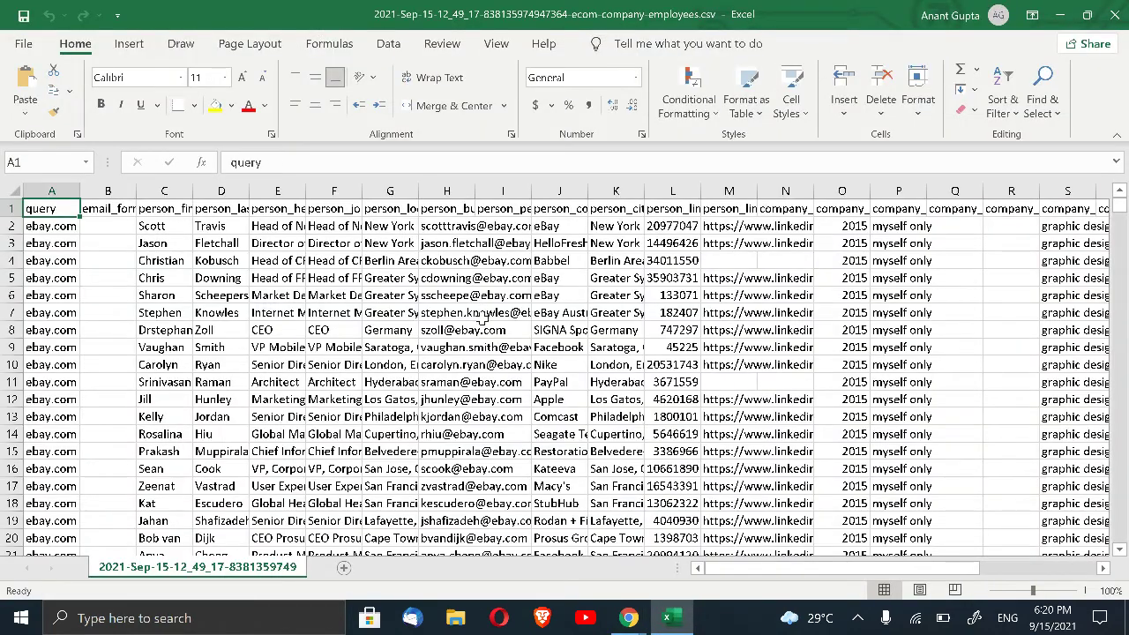
{"action": "left_click", "coordinate": [179, 211]}
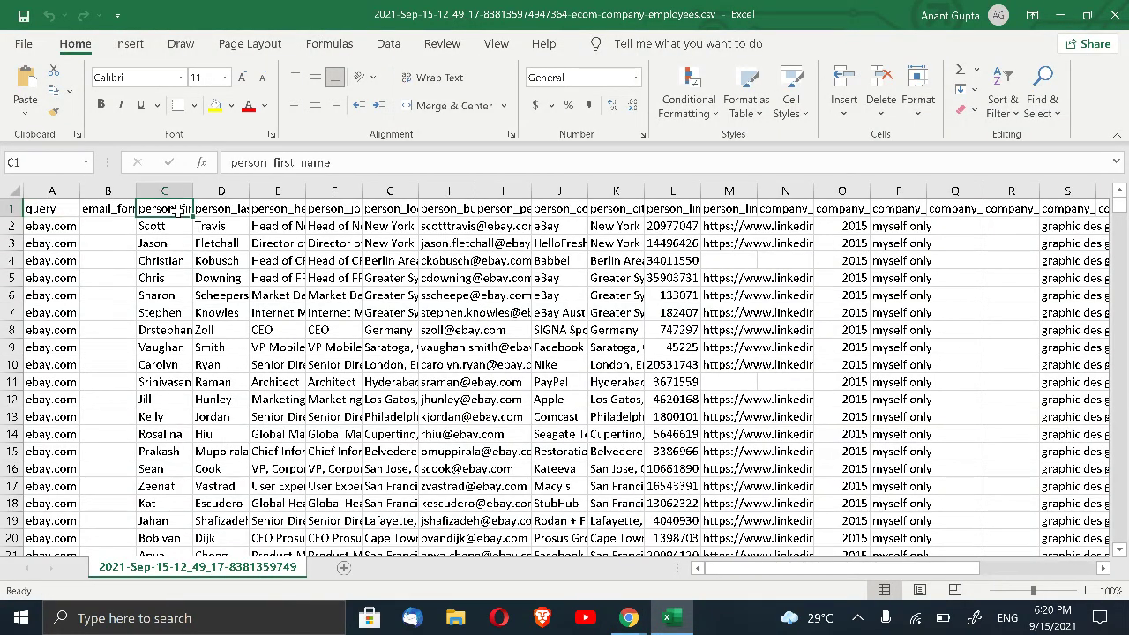
{"action": "key", "text": "Right"}
{"action": "key", "text": "Right"}
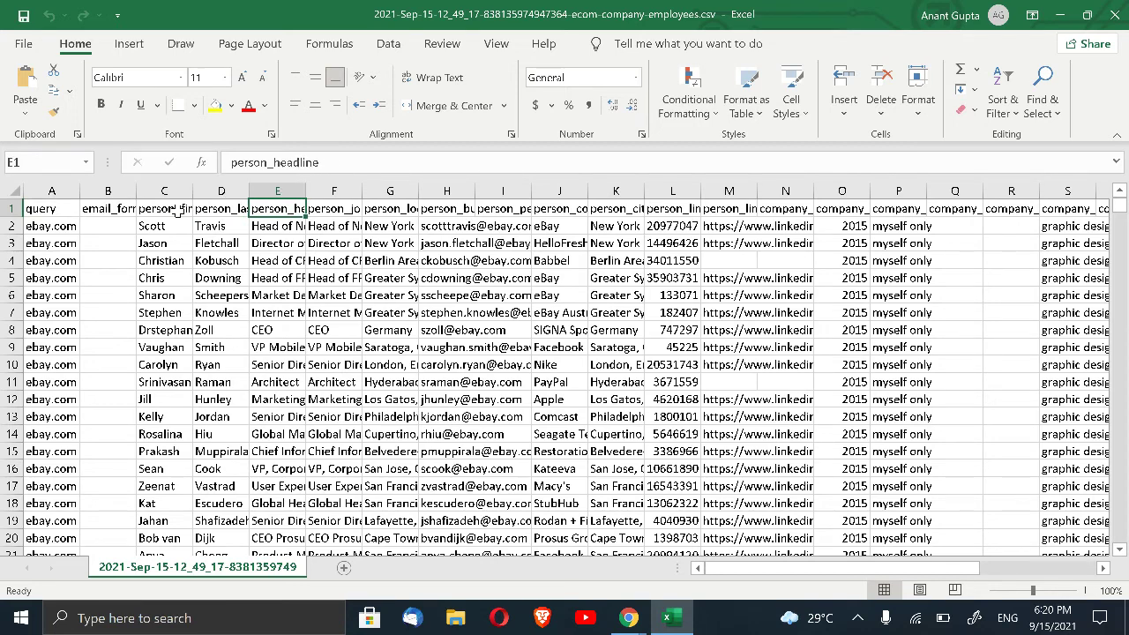
{"action": "key", "text": "Right"}
{"action": "key", "text": "Right"}
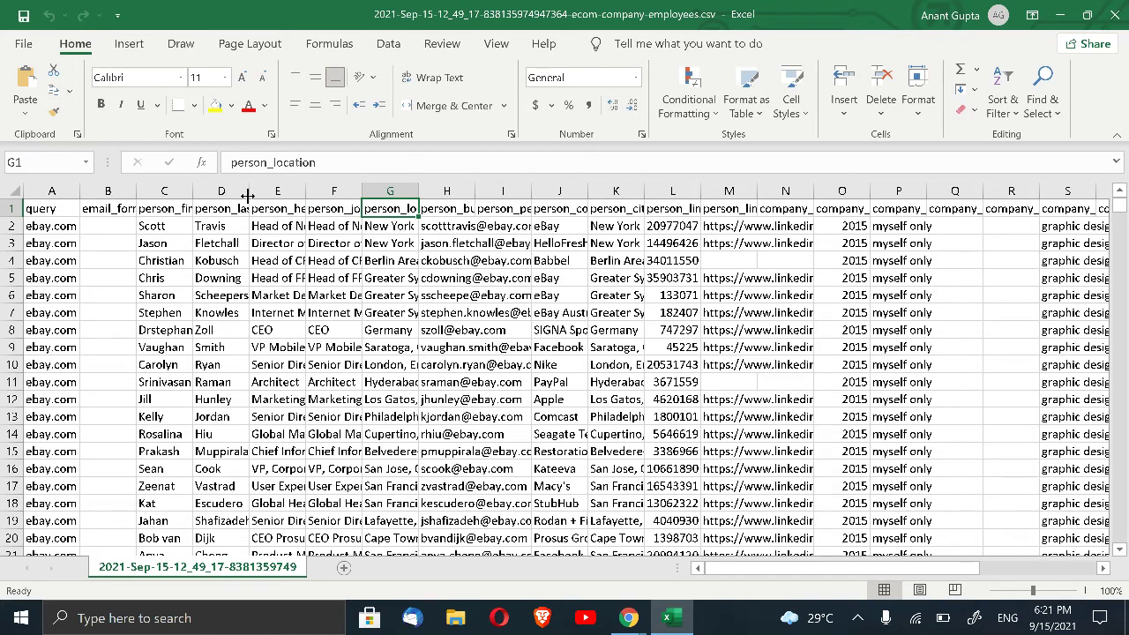
Widen columns D, C and H to fit last names, first names and business emails
{"action": "left_click_drag", "start_coordinate": [249, 192], "coordinate": [334, 194]}
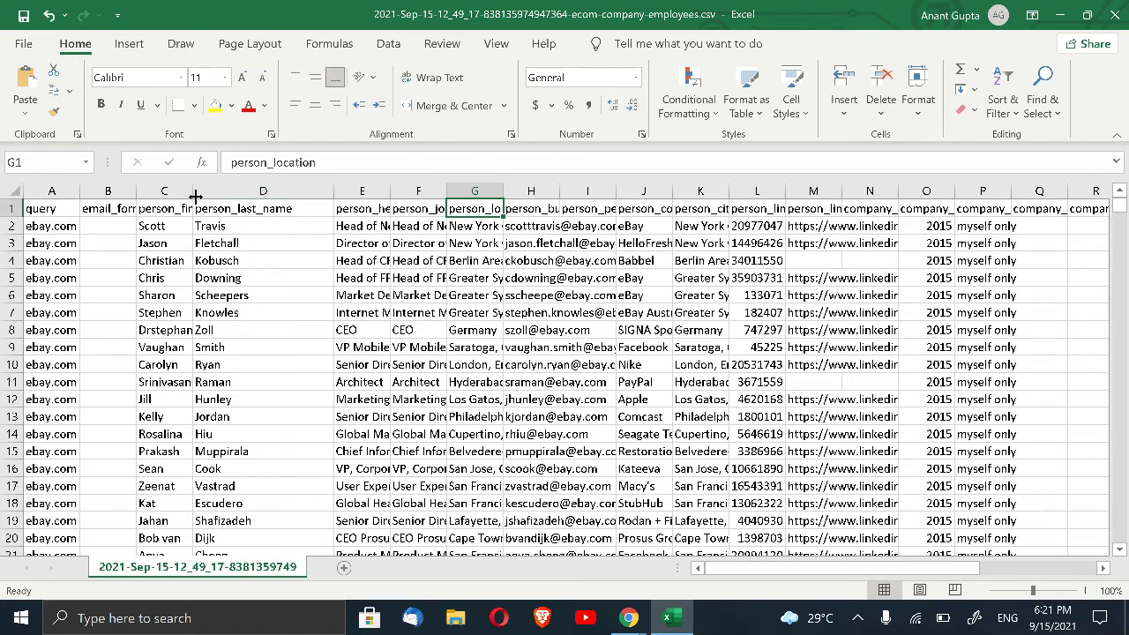
{"action": "left_click_drag", "start_coordinate": [193, 193], "coordinate": [297, 193]}
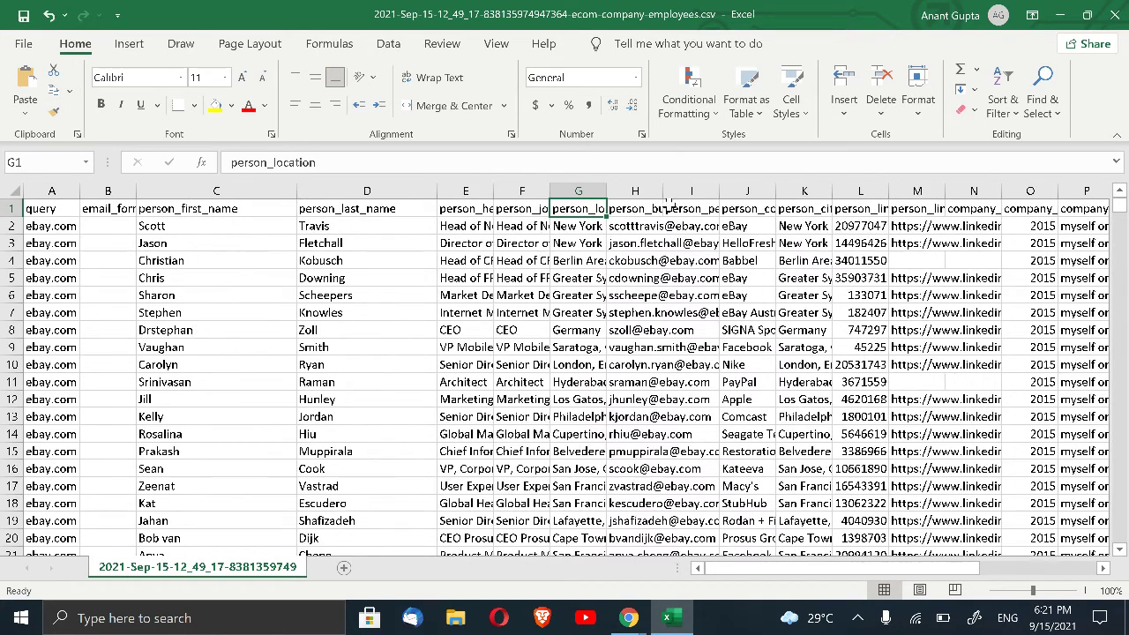
{"action": "left_click_drag", "start_coordinate": [660, 192], "coordinate": [751, 192]}
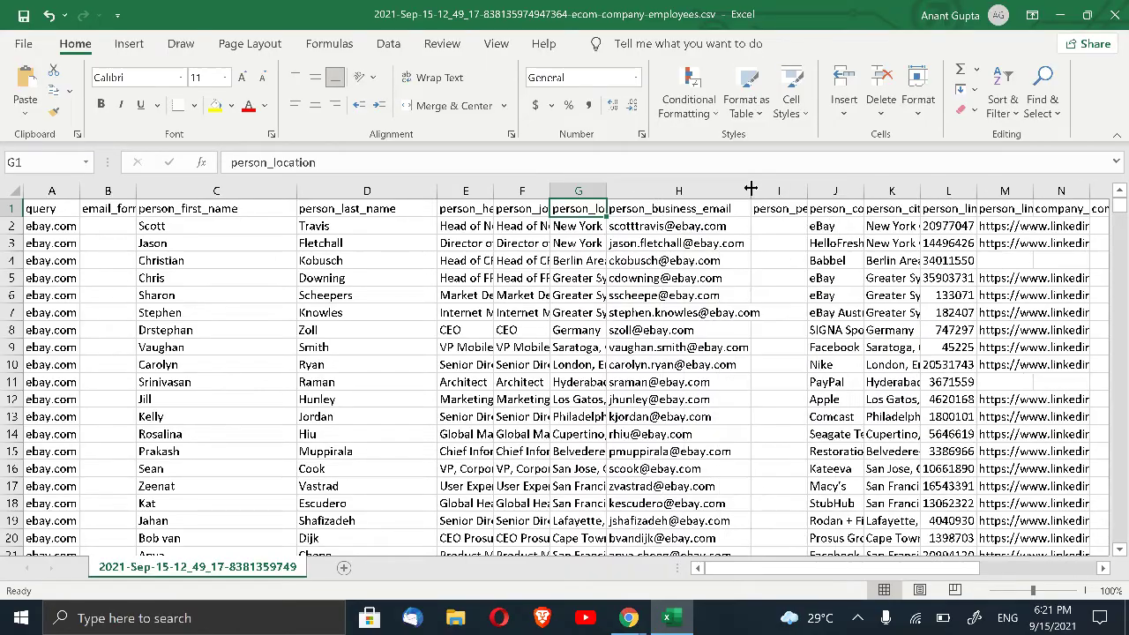
{"action": "scroll", "coordinate": [696, 418], "scroll_direction": "down", "scroll_amount": 7}
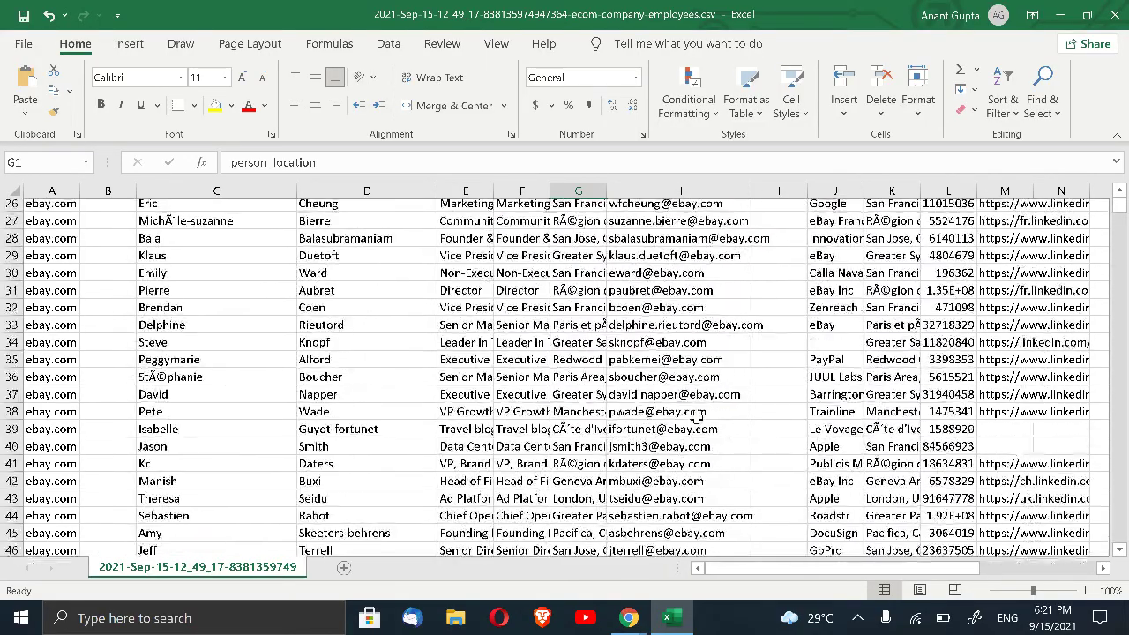
{"action": "scroll", "coordinate": [696, 418], "scroll_direction": "up", "scroll_amount": 7}
{"action": "scroll", "coordinate": [834, 254], "scroll_direction": "right", "scroll_amount": 3}
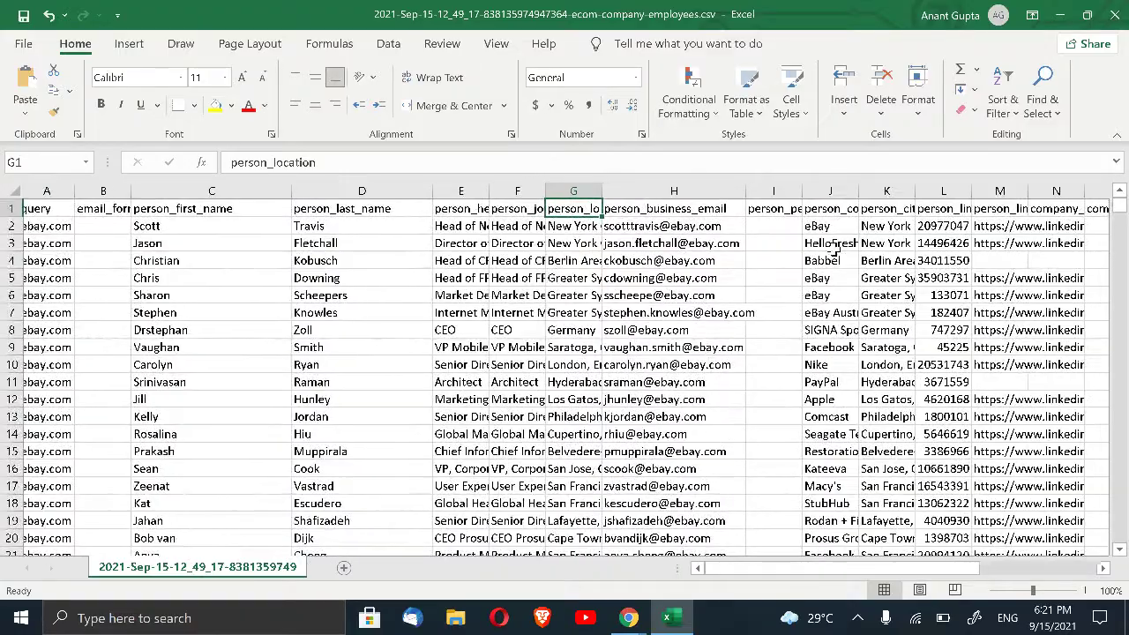
Review the company, city, LinkedIn URL and company_name headers, then close the workbook
{"action": "left_click", "coordinate": [745, 211]}
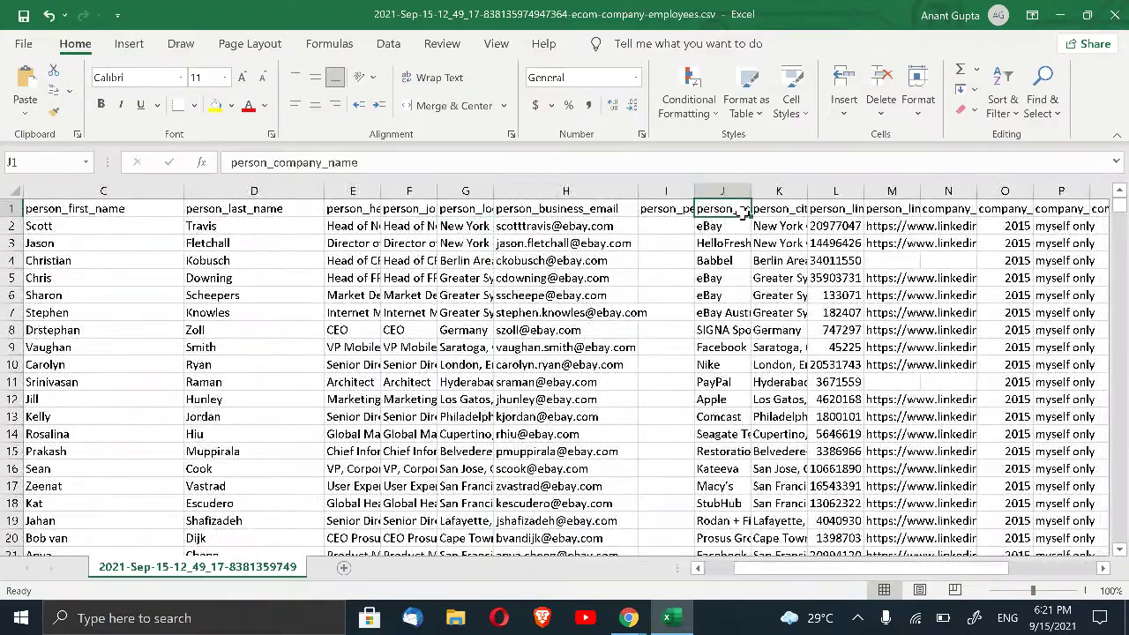
{"action": "key", "text": "Right"}
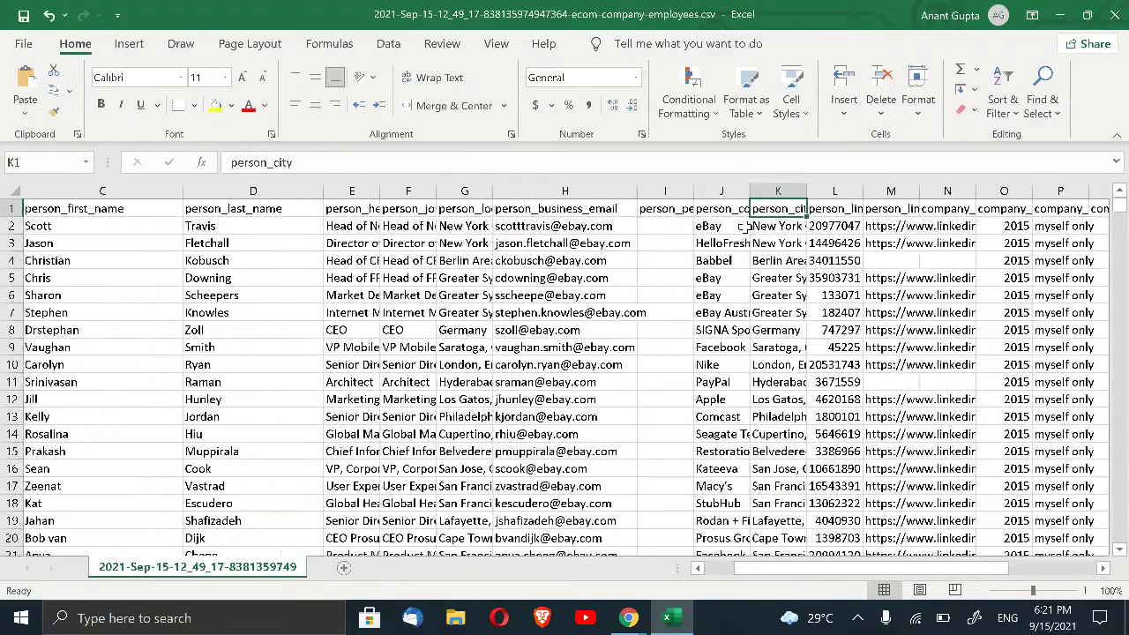
{"action": "key", "text": "Right"}
{"action": "key", "text": "Right"}
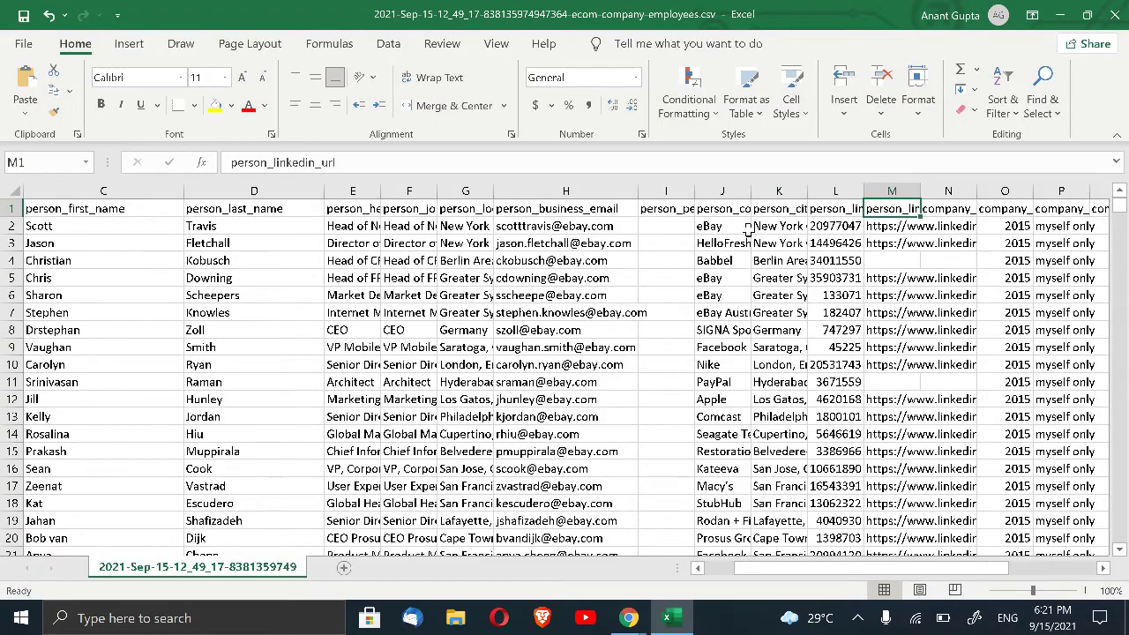
{"action": "key", "text": "Right"}
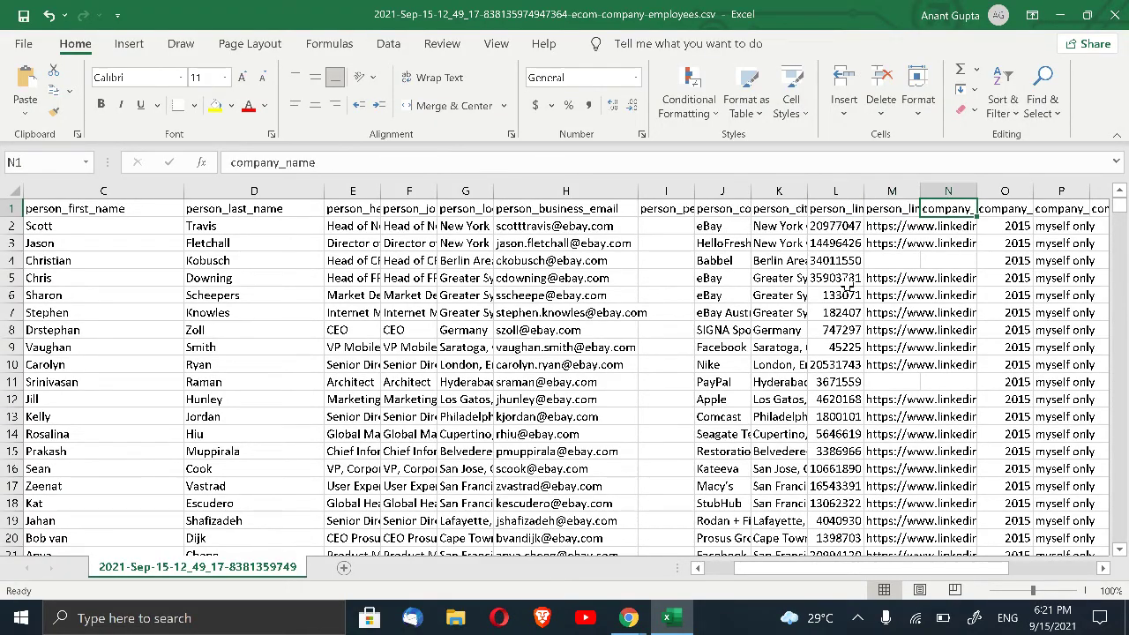
{"action": "scroll", "coordinate": [846, 284], "scroll_direction": "right", "scroll_amount": 4}
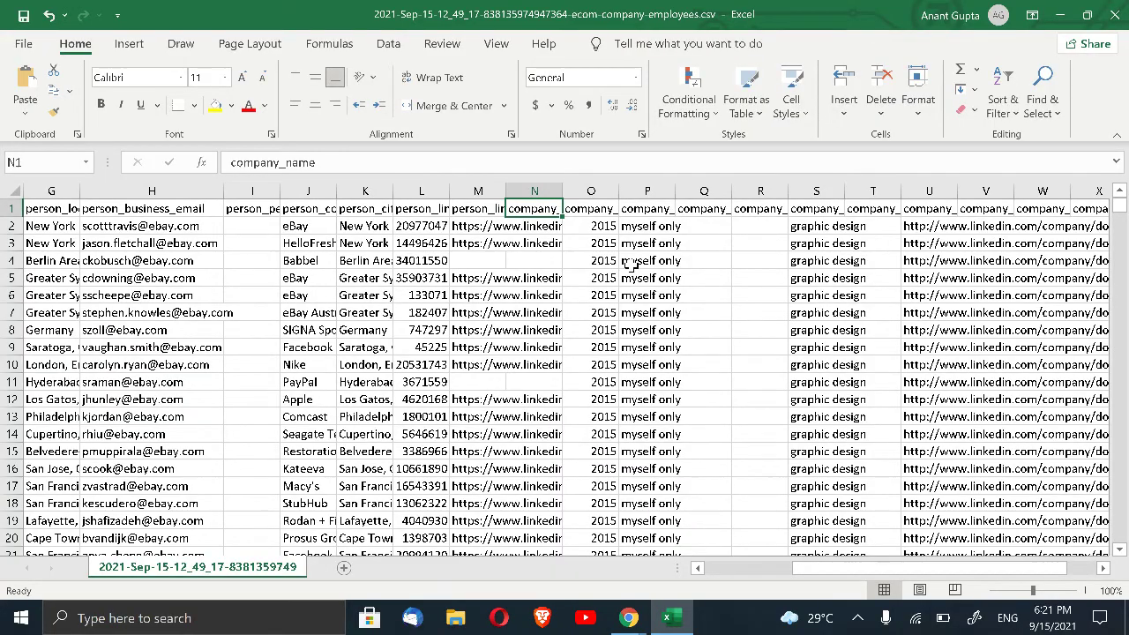
{"action": "scroll", "coordinate": [631, 264], "scroll_direction": "right", "scroll_amount": 3}
{"action": "scroll", "coordinate": [827, 246], "scroll_direction": "left", "scroll_amount": 6}
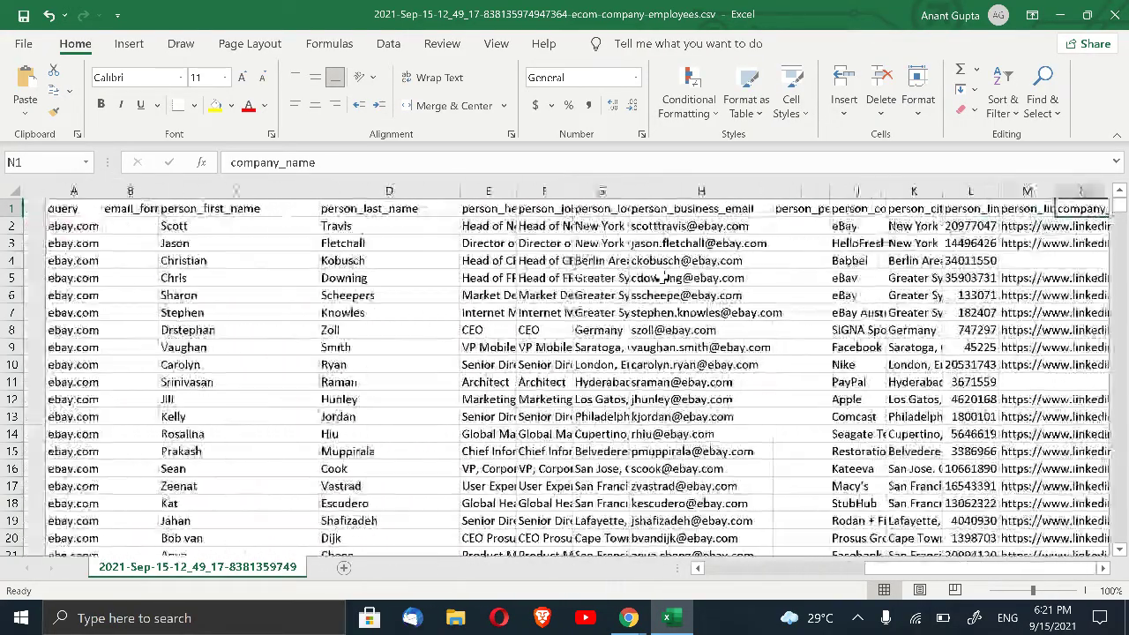
{"action": "left_click", "coordinate": [1108, 15]}
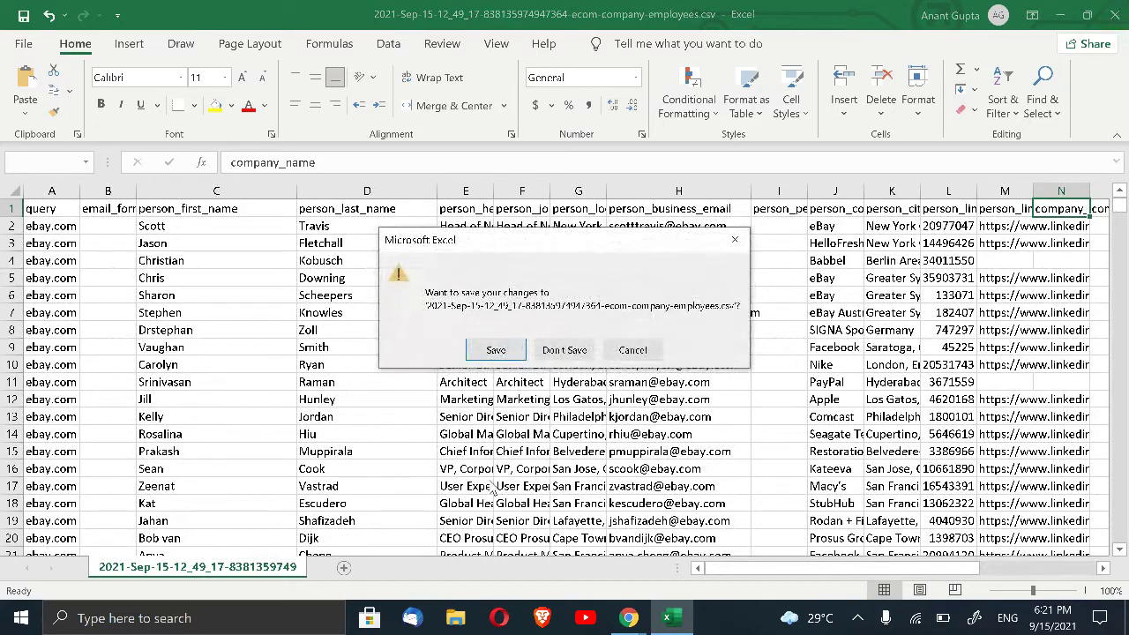
Close Excel without saving and set the file's emails to transfer to the Welcome - Converted campaign
{"action": "left_click", "coordinate": [569, 351]}
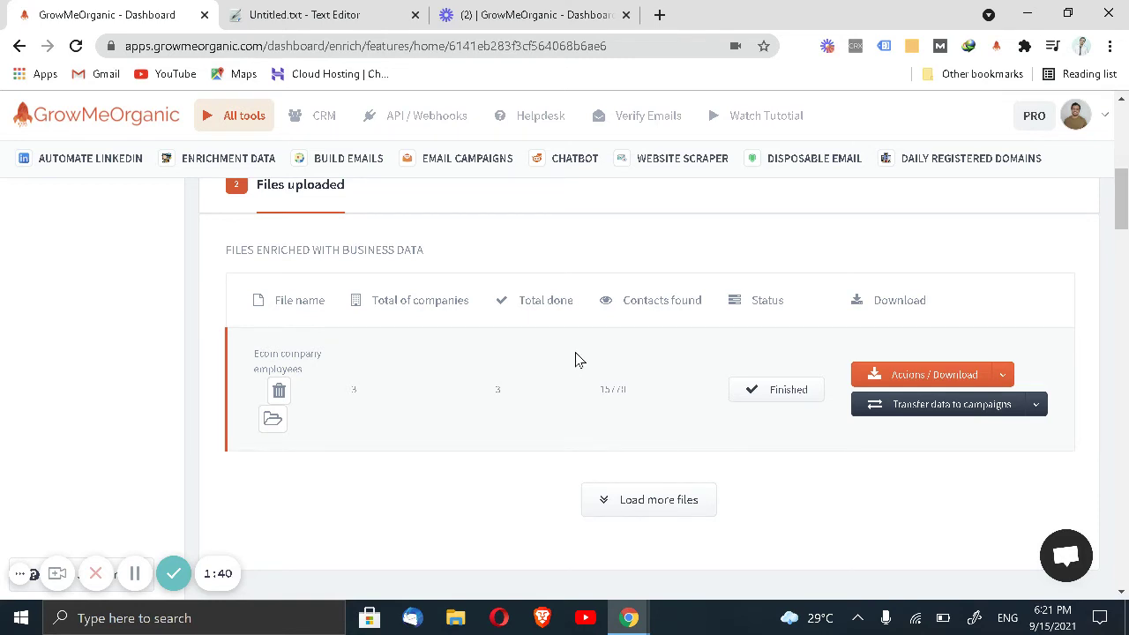
{"action": "left_click", "coordinate": [1035, 405]}
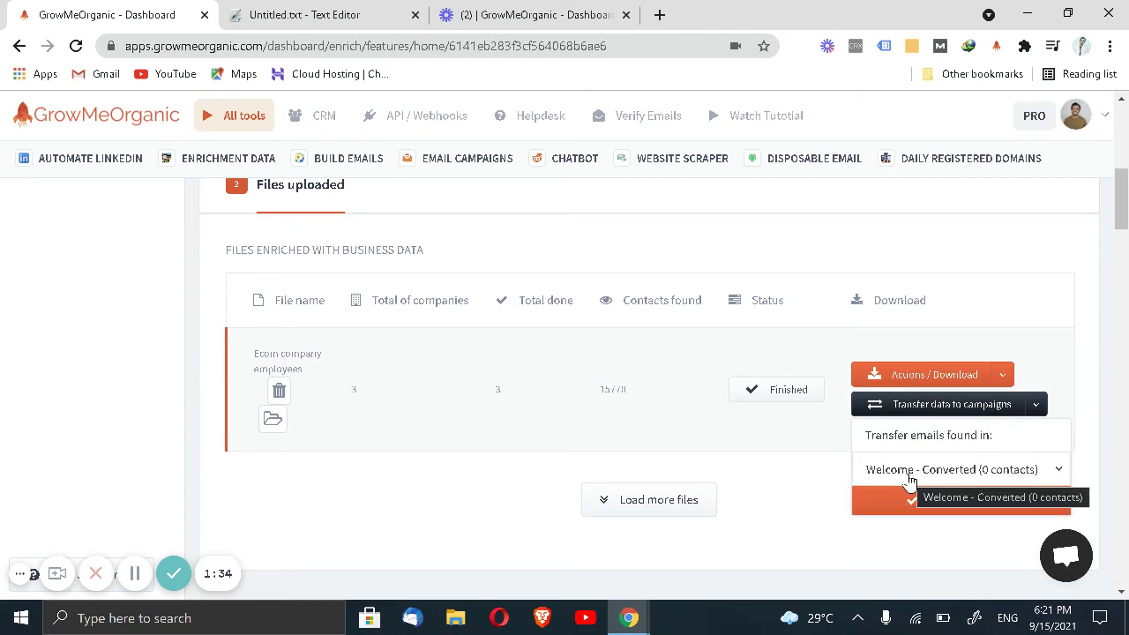
{"action": "mouse_move", "coordinate": [326, 119]}
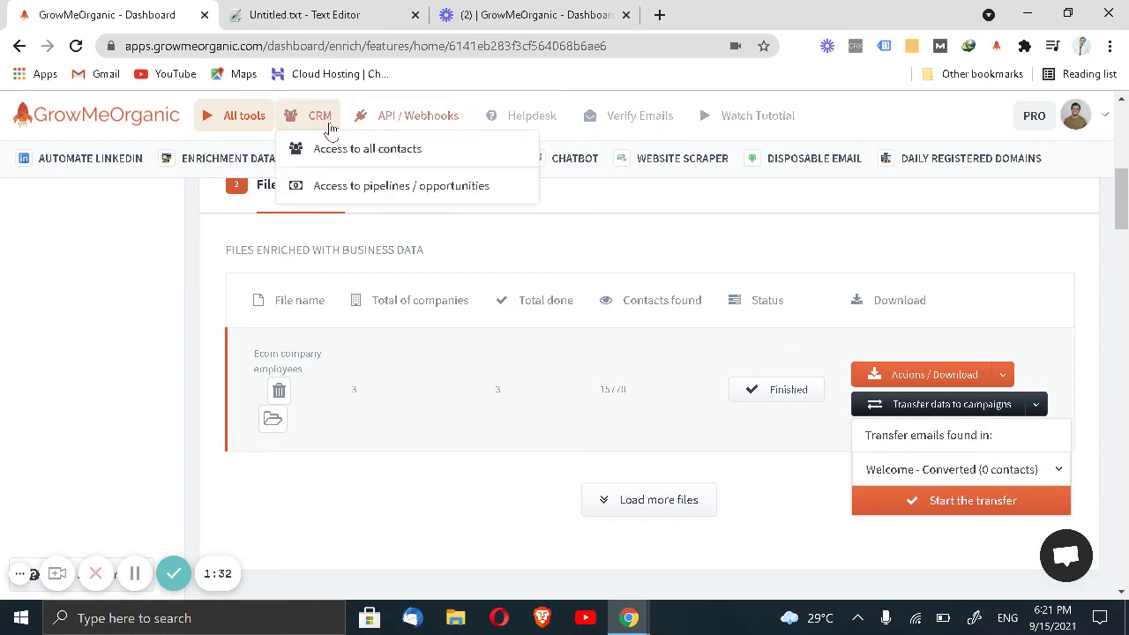